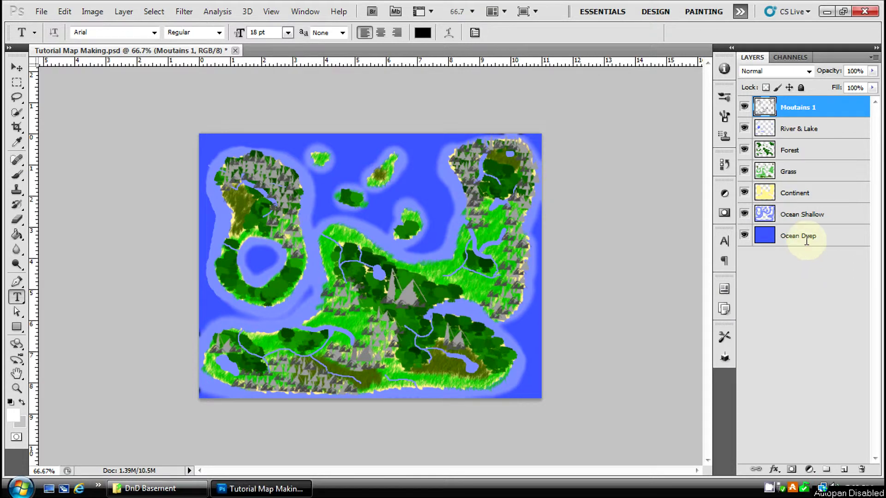
Step: Group all layers from Ocean Deep up to Moutains 1 into a new group named Terrain
left_click(833, 237)
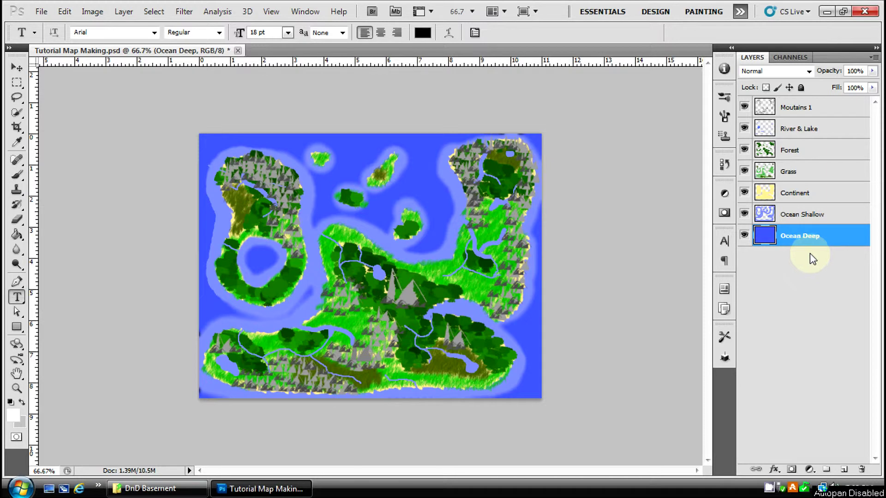
left_click(822, 116, "shift")
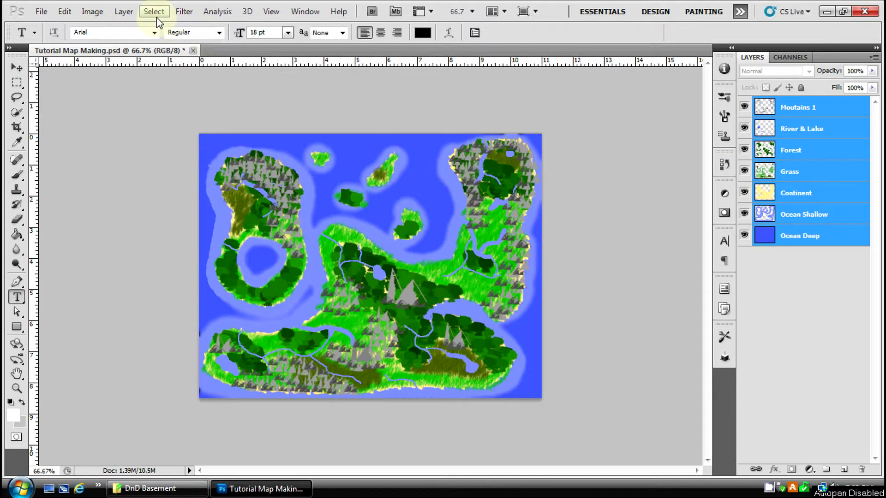
left_click(124, 17)
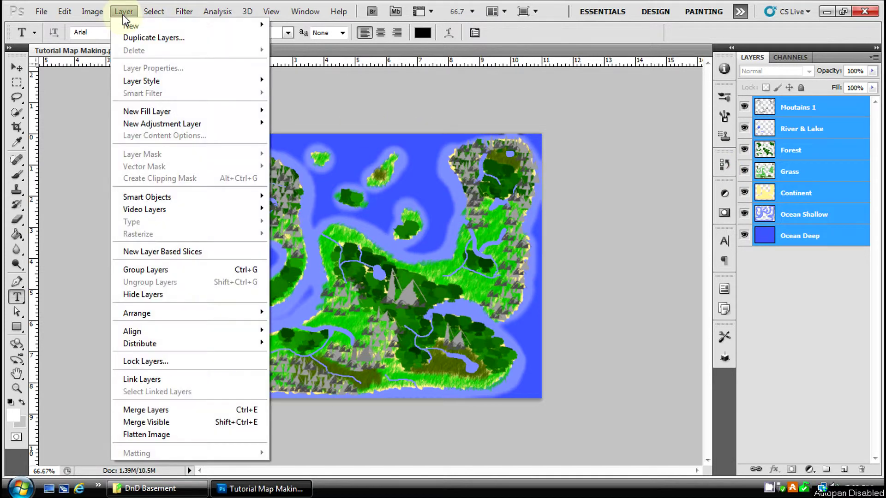
mouse_move(129, 28)
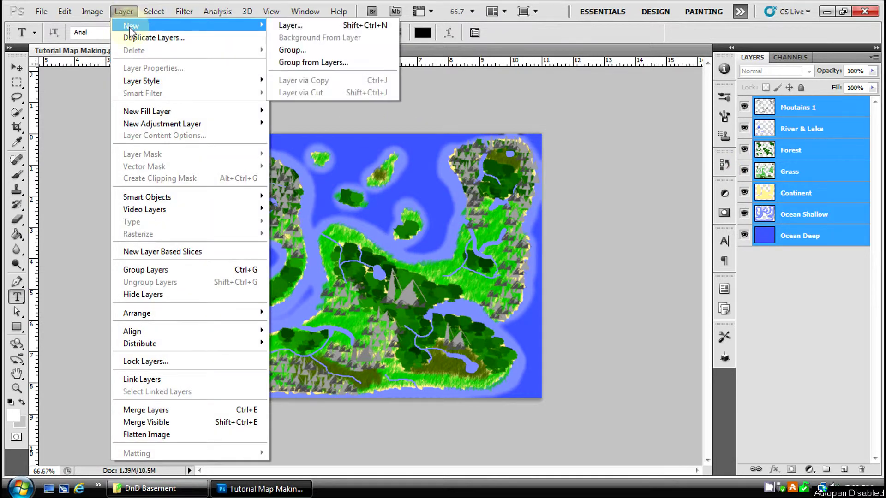
left_click(320, 69)
left_click_drag(206, 216, 223, 267)
type("Terrain")
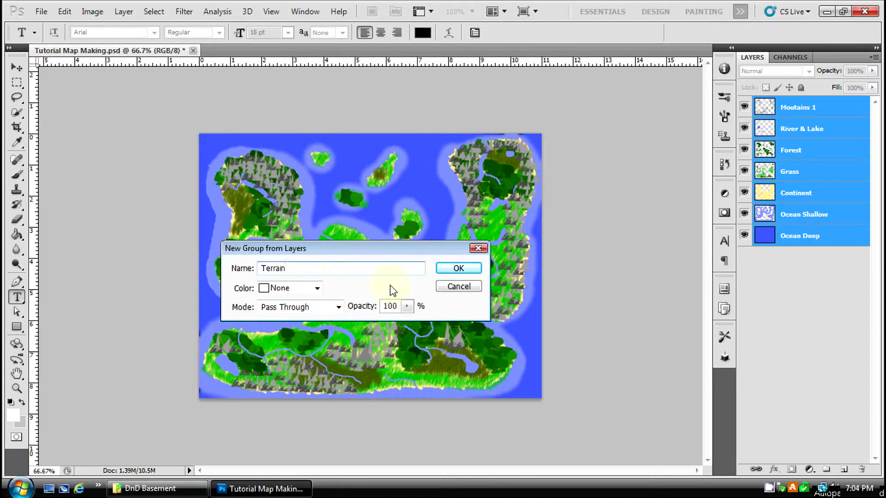
left_click(457, 268)
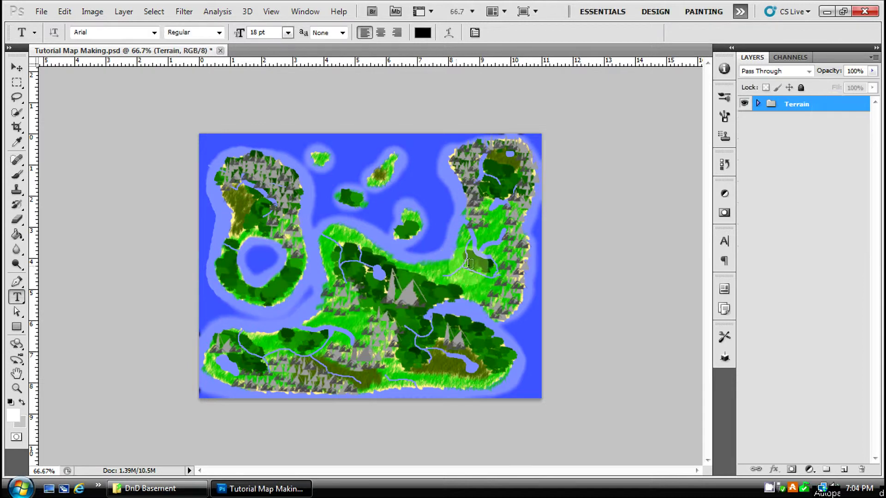
Step: Expand the Terrain group to examine the layers it contains, and collapse it again
left_click(758, 105)
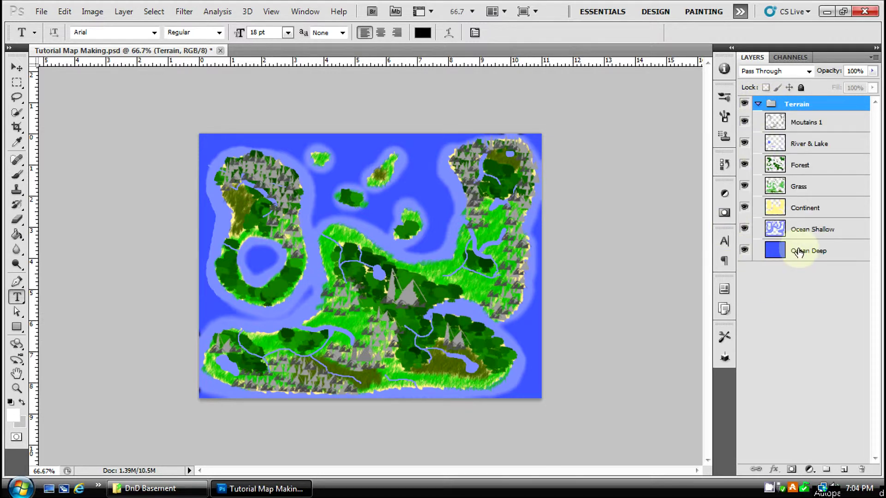
left_click(758, 105)
left_click(758, 105)
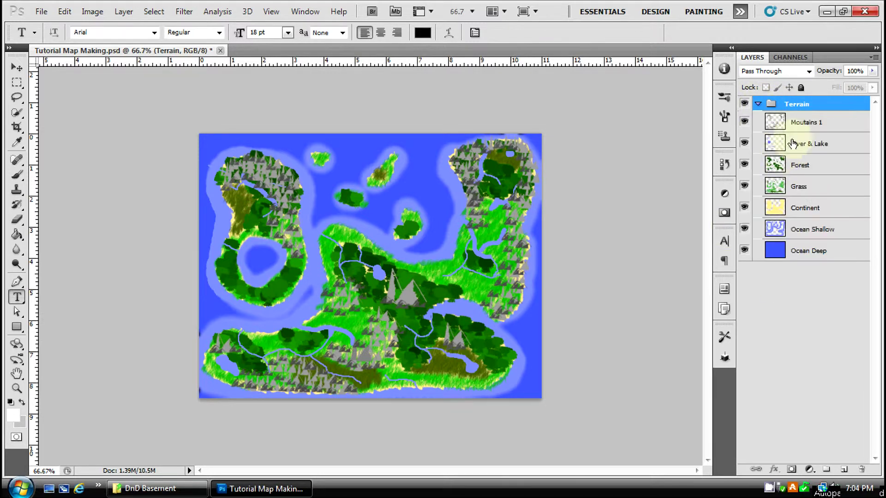
left_click(826, 123)
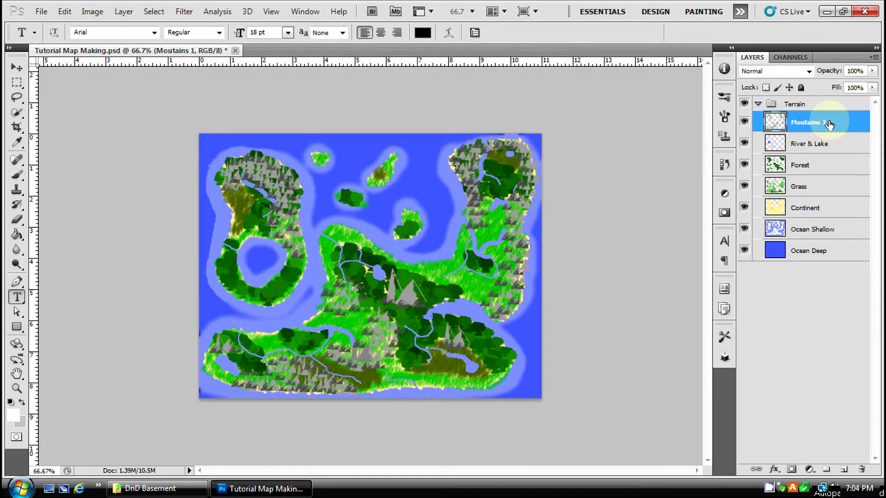
left_click(830, 253)
left_click(815, 293)
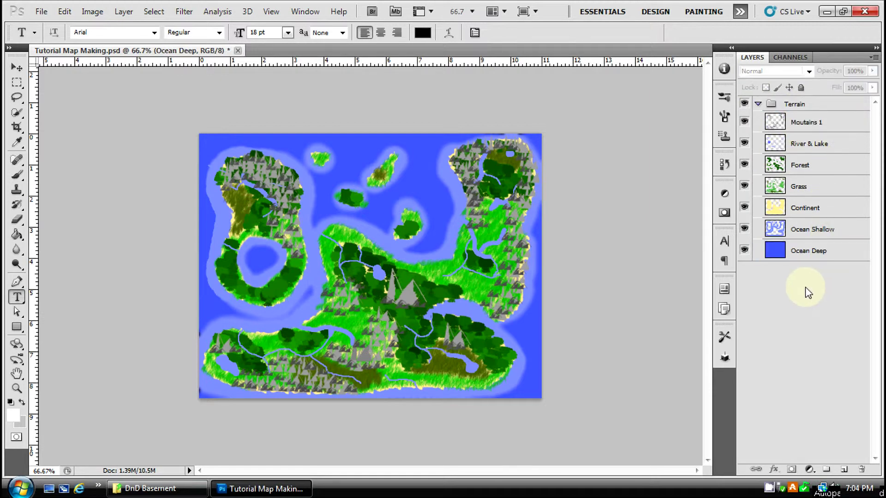
left_click(759, 104)
left_click(794, 111)
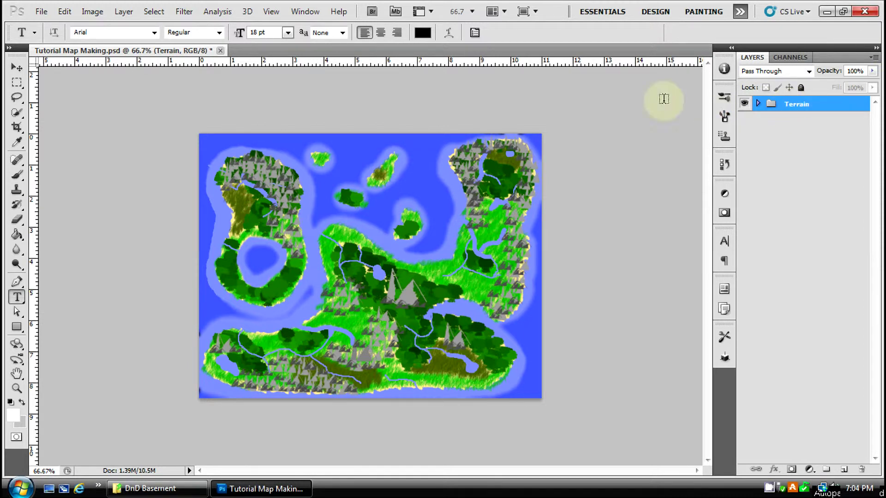
Step: Create a new empty layer group named Names above the Terrain group
left_click(125, 13)
mouse_move(134, 25)
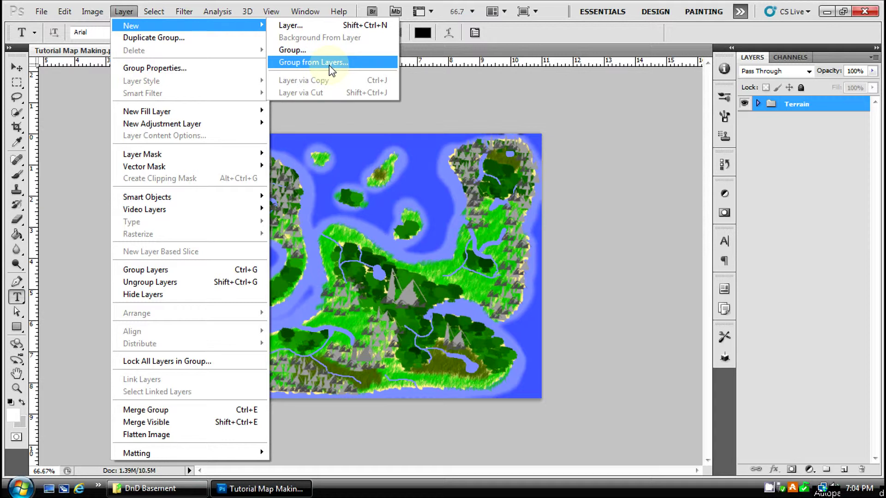
left_click(307, 52)
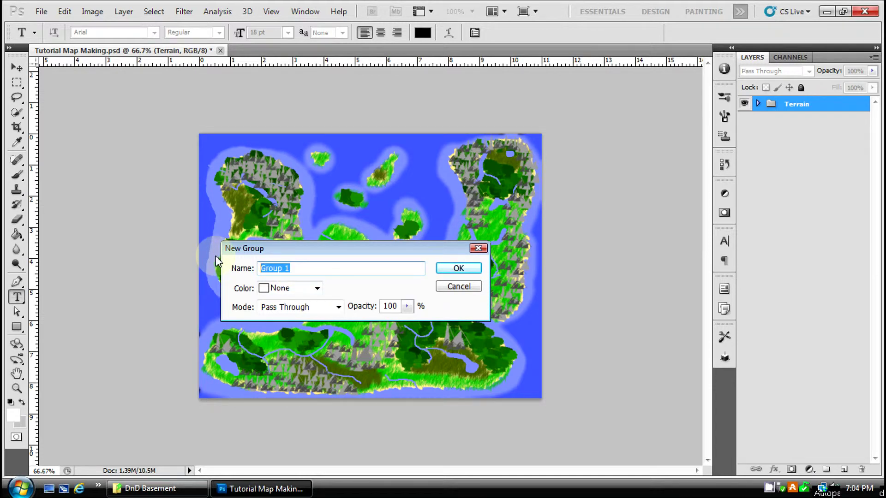
type("Country Names")
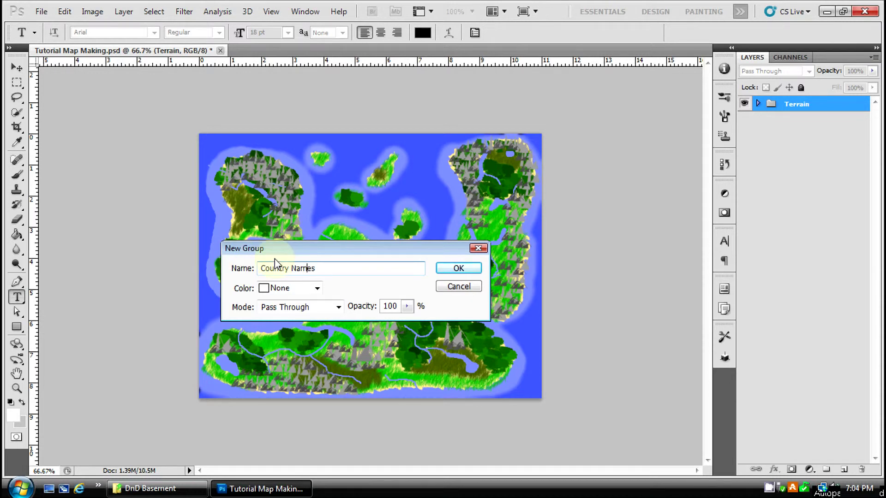
key("BackSpace")
key("BackSpace")
key("BackSpace")
key("BackSpace")
key("BackSpace")
key("BackSpace")
key("BackSpace")
left_click(457, 268)
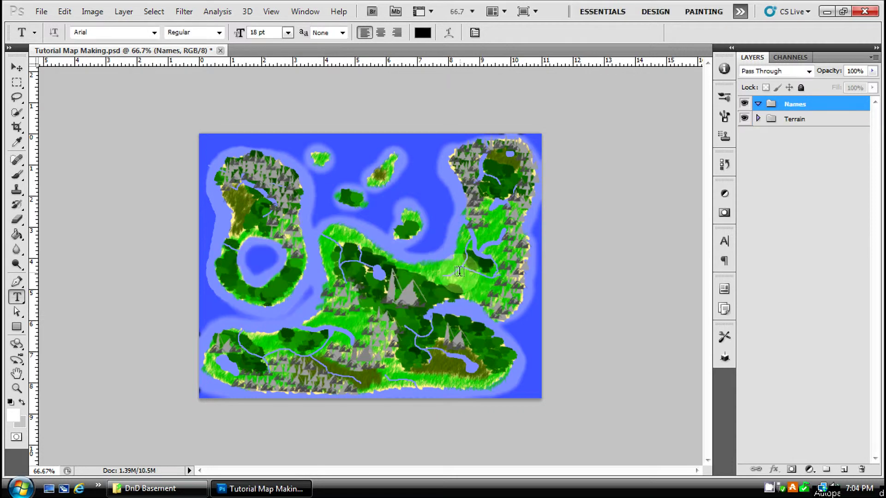
Step: Add the text label "Deep Blue" on the round inland water of the western continent, inside the Names group, at 18 pt
left_click(794, 119)
left_click(798, 111)
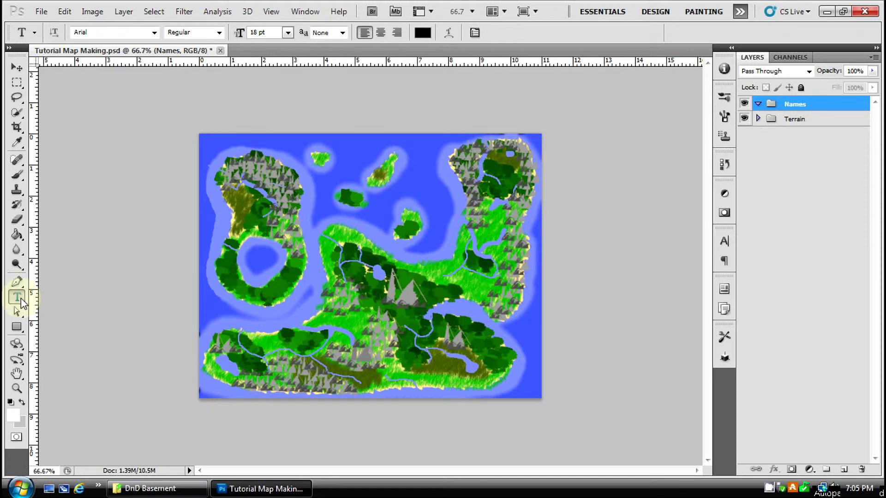
left_click(257, 261)
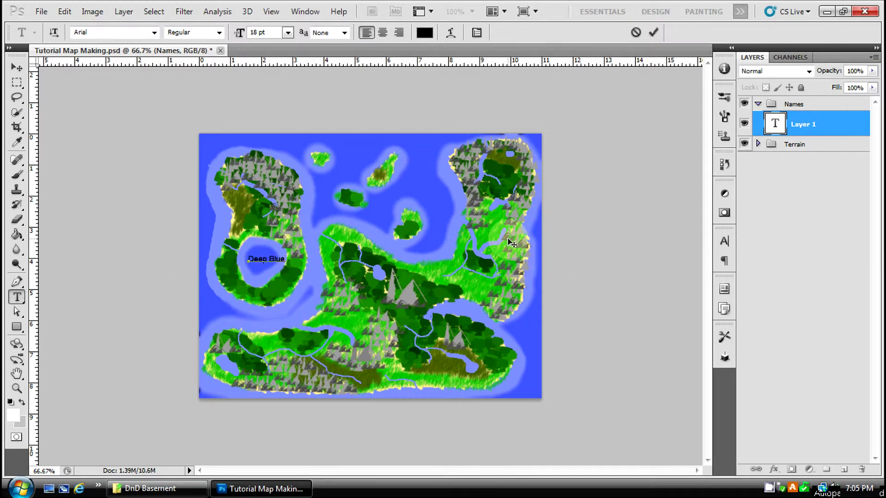
left_click(288, 32)
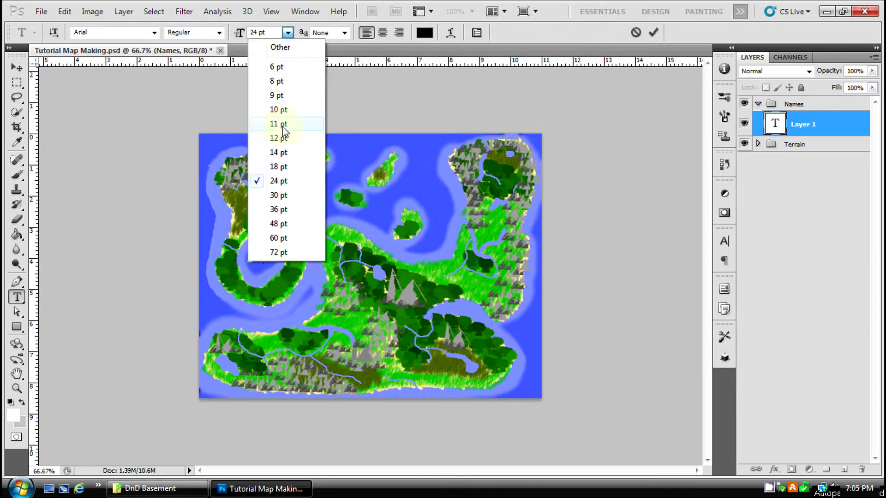
left_click(287, 167)
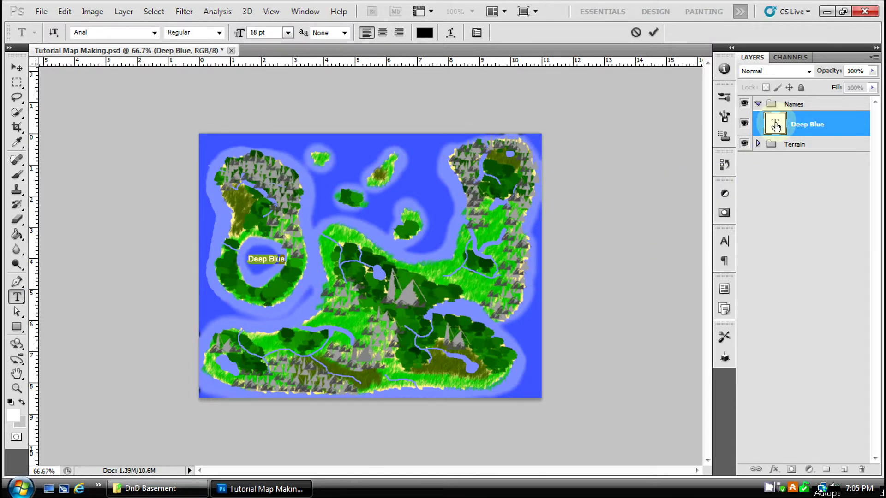
Step: Try the Deep Blue label at 24 pt and 30 pt, and set it back to 18 pt
left_click(287, 34)
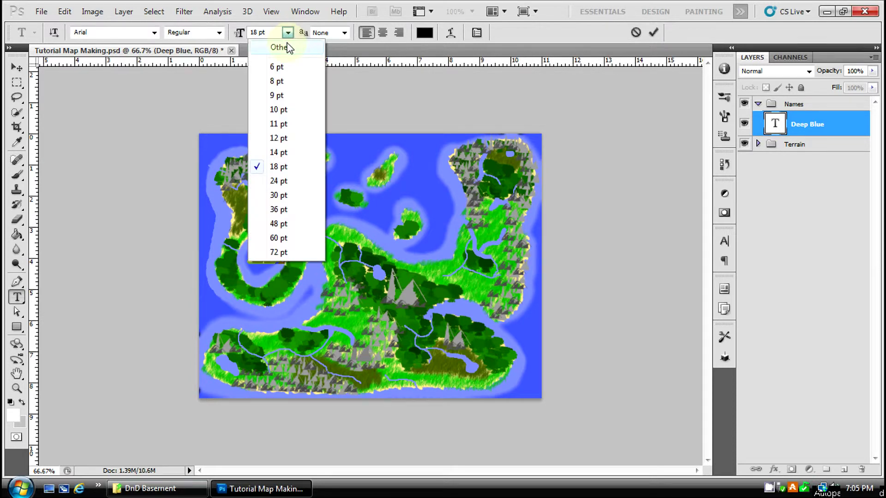
left_click(290, 185)
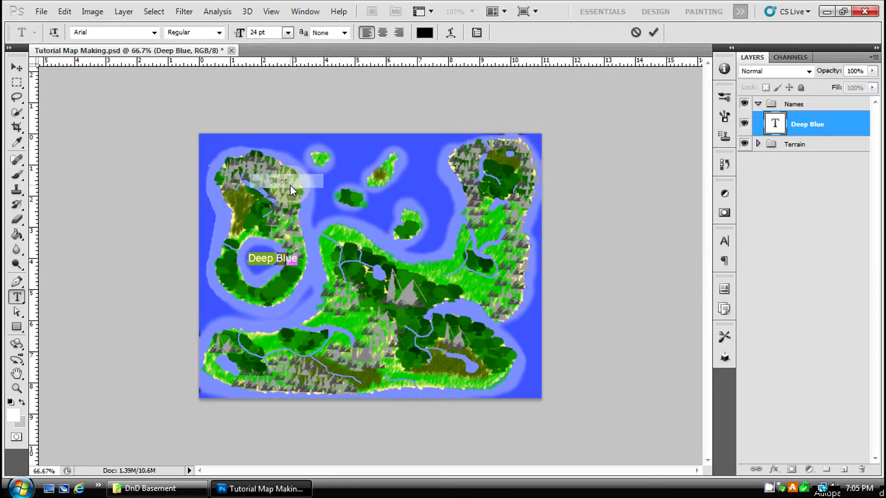
left_click(288, 33)
left_click(283, 198)
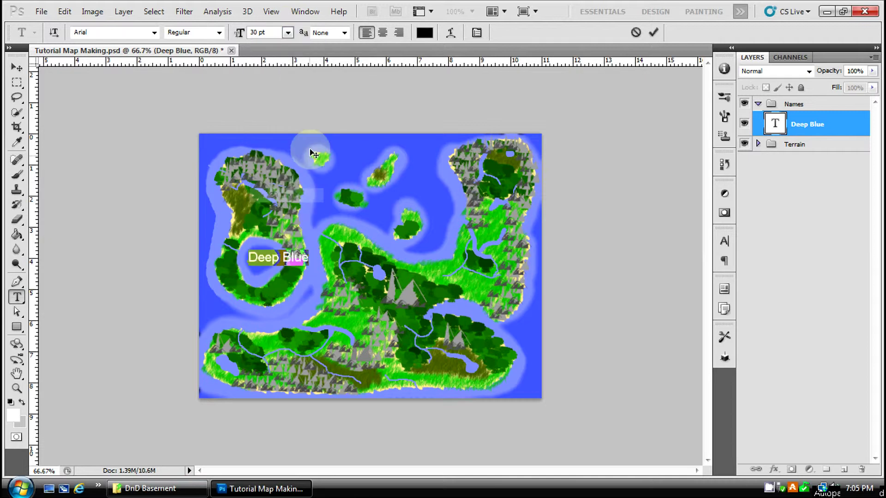
left_click(288, 34)
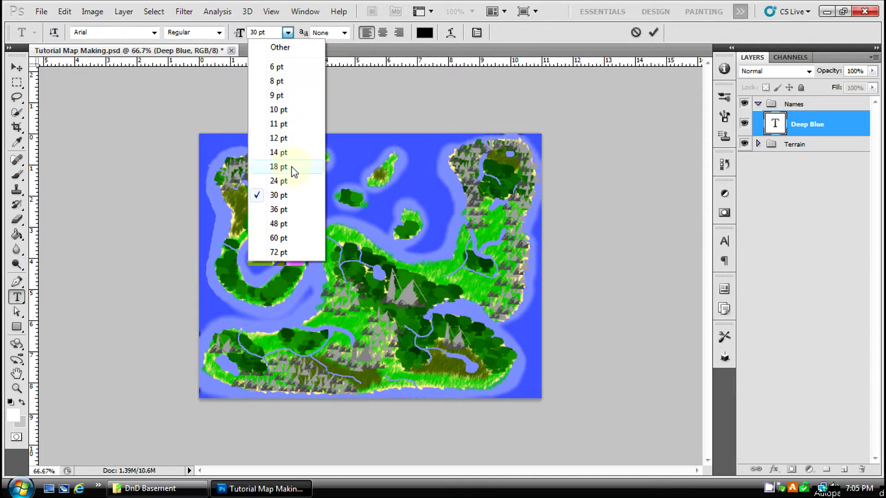
left_click(292, 167)
Step: Move the Deep Blue label slightly left to centre it on the round inland water, and deselect its layer
left_click(16, 68)
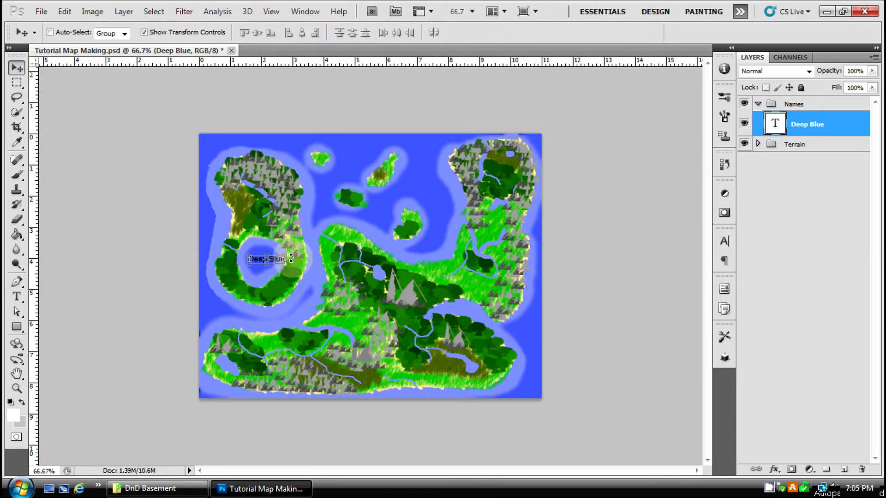
left_click_drag(278, 259, 273, 259)
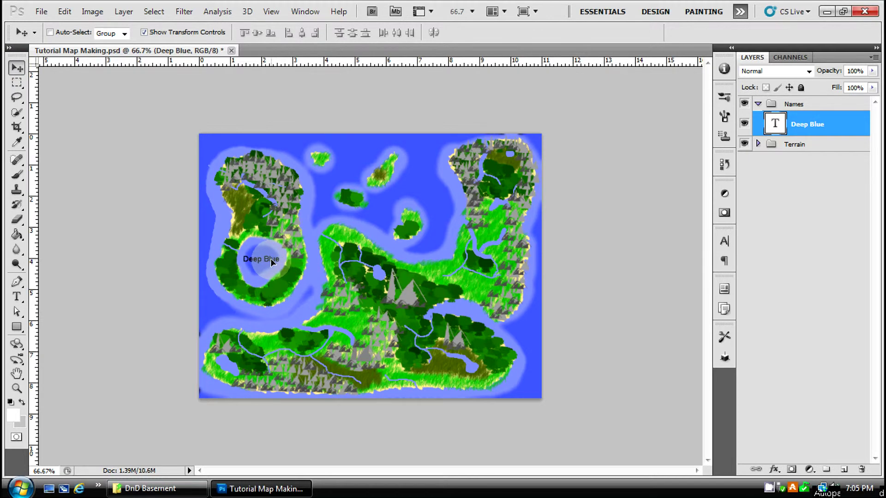
left_click(824, 154)
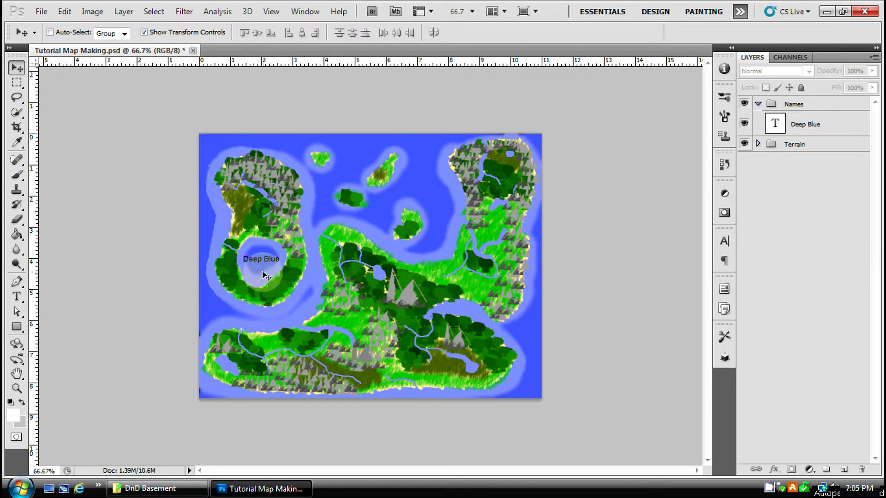
Step: Review the text color options for the Deep Blue label, keep black and finish editing the text
double_click(775, 123)
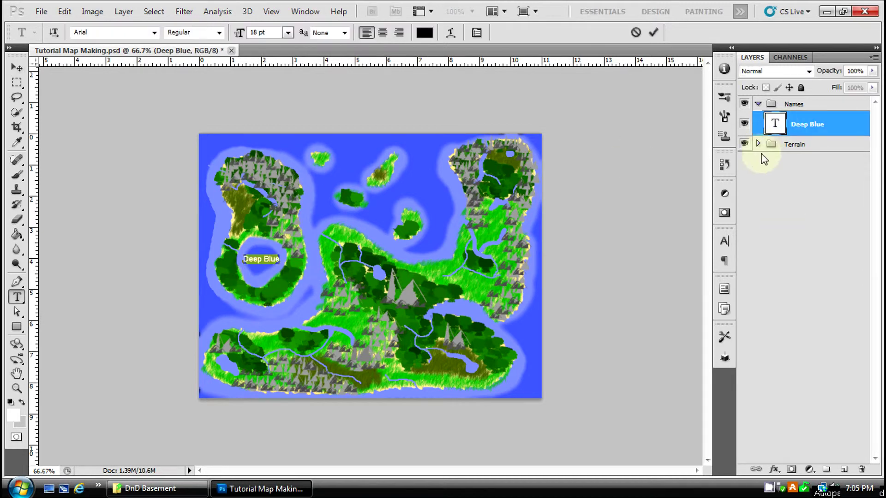
left_click(422, 33)
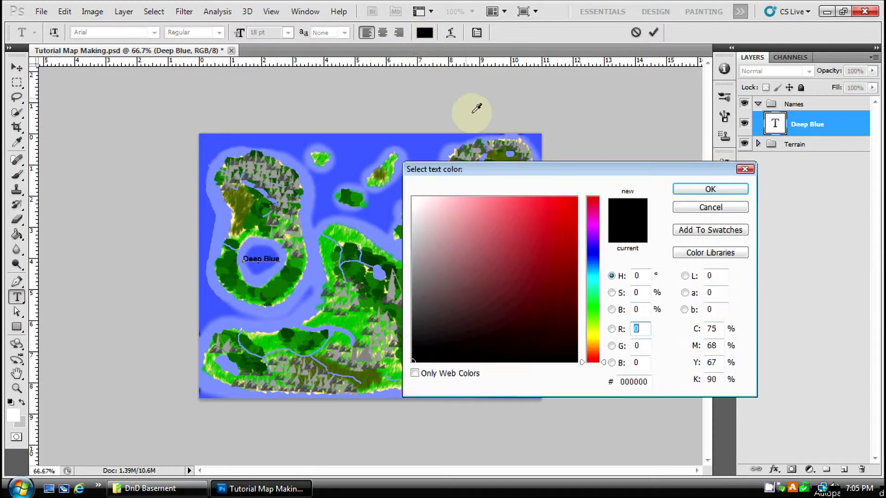
left_click_drag(459, 241, 658, 184)
mouse_move(528, 312)
left_mouse_down()
mouse_move(583, 342)
mouse_move(582, 360)
mouse_move(524, 267)
mouse_move(337, 134)
mouse_move(444, 215)
mouse_move(359, 350)
mouse_move(351, 381)
left_mouse_up()
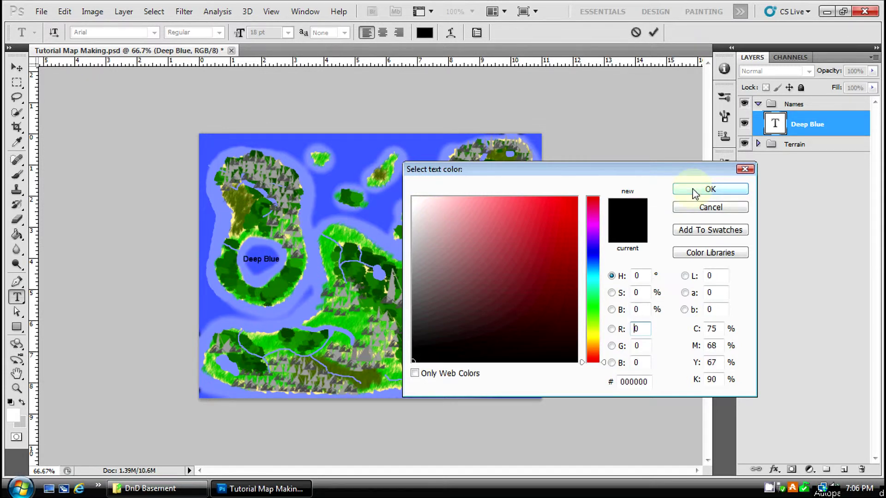
left_click(695, 192)
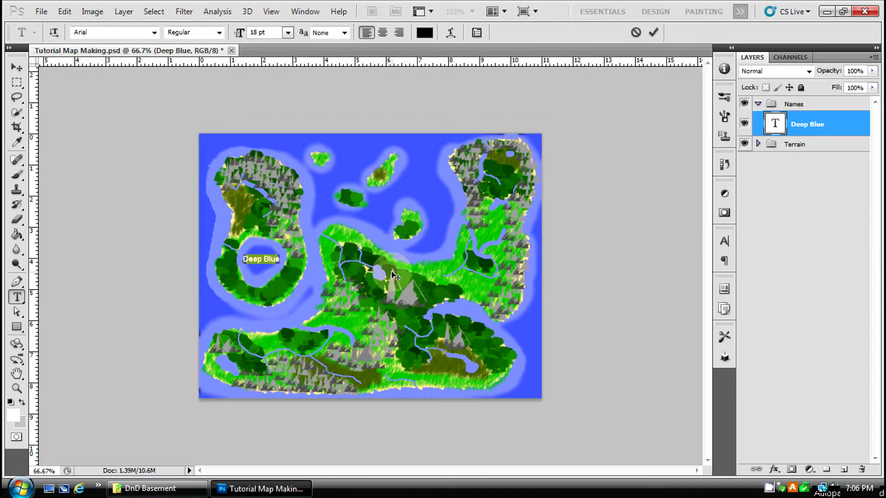
left_click(17, 83)
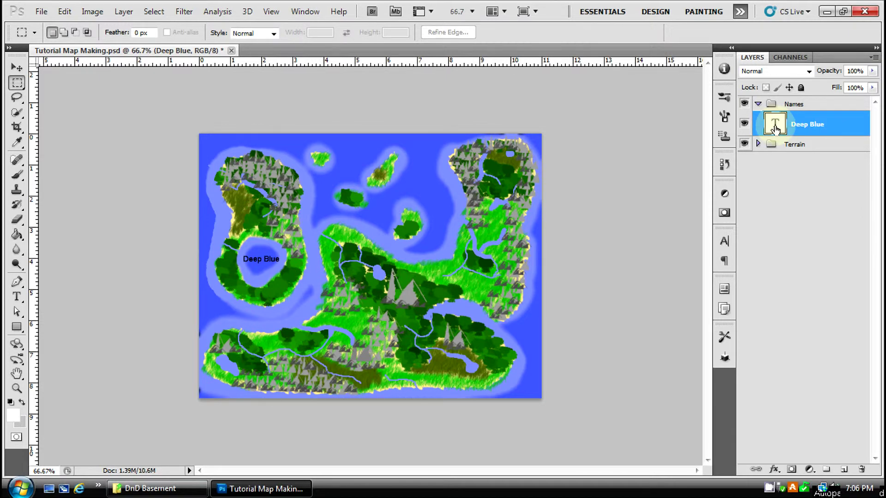
Step: Enable a Stroke layer style on the Deep Blue text layer and show its settings
double_click(859, 129)
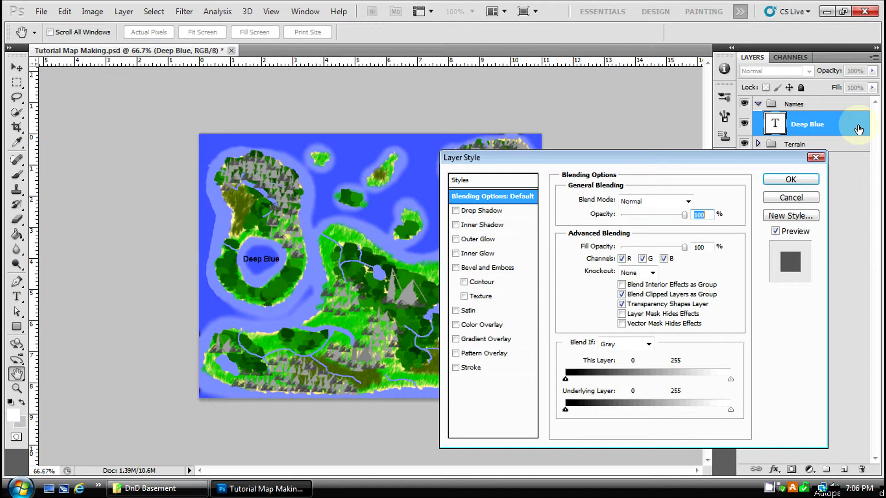
left_click_drag(741, 160, 742, 147)
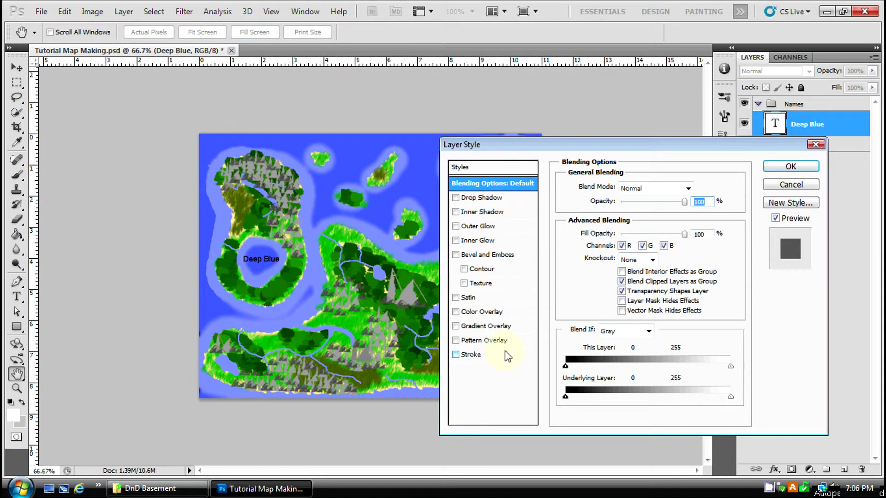
left_click(455, 355)
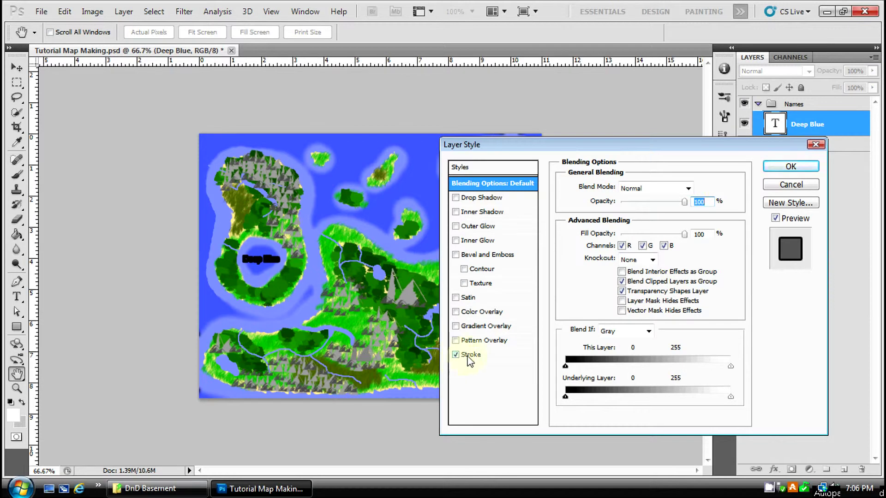
left_click(472, 356)
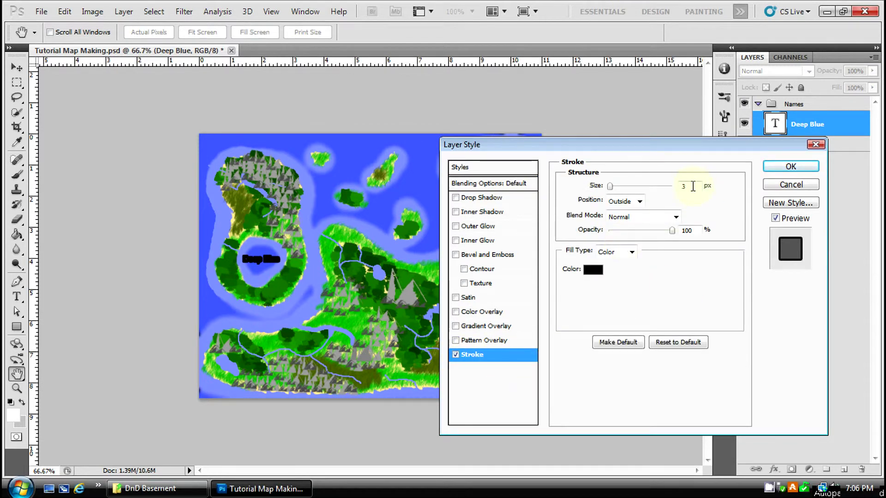
Step: Set the Deep Blue label's stroke color to white (ffffff) and apply the layer style
left_click(595, 271)
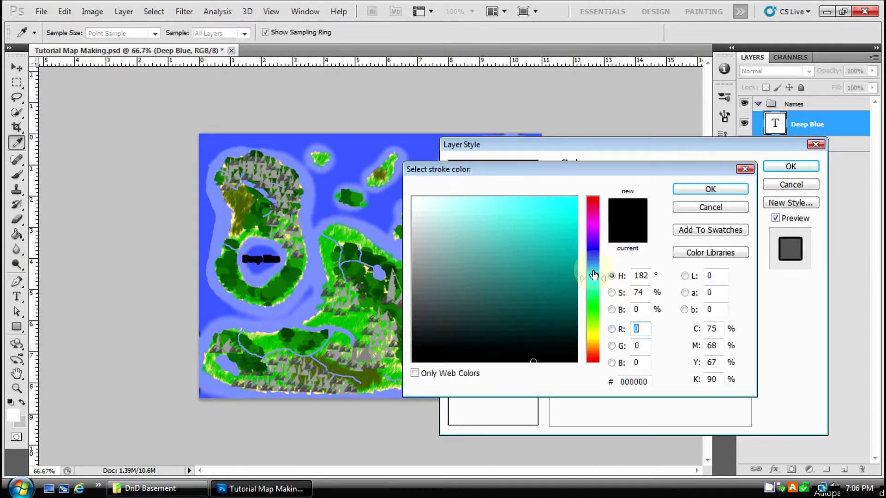
mouse_move(422, 242)
left_mouse_down()
mouse_move(419, 267)
mouse_move(494, 311)
mouse_move(524, 279)
mouse_move(526, 244)
left_mouse_up()
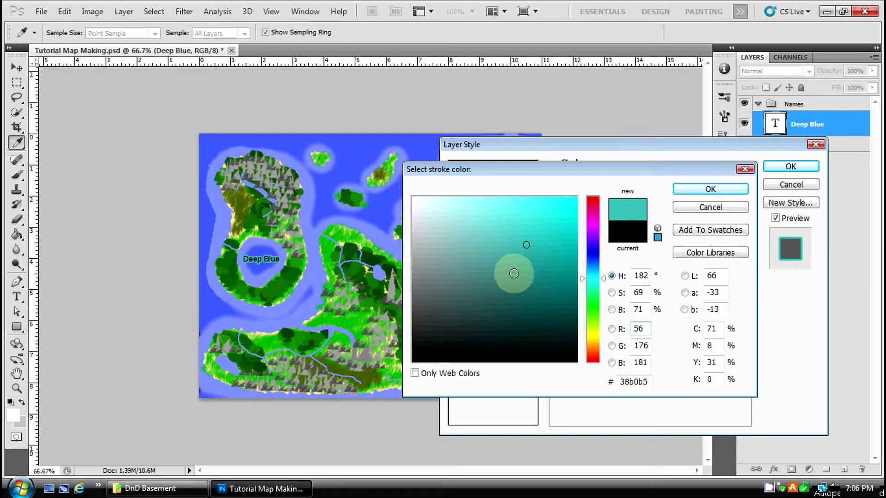
left_click(554, 213)
mouse_move(552, 229)
left_mouse_down()
mouse_move(554, 289)
mouse_move(524, 289)
mouse_move(323, 149)
left_mouse_up()
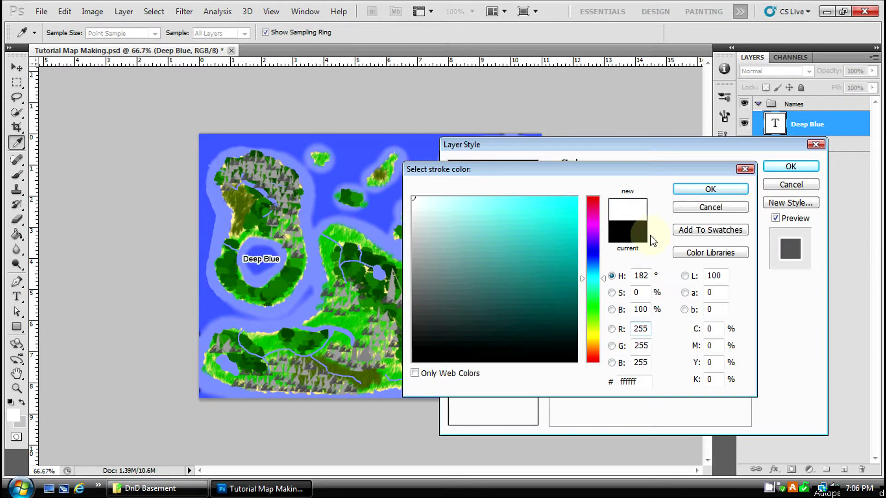
left_click(702, 190)
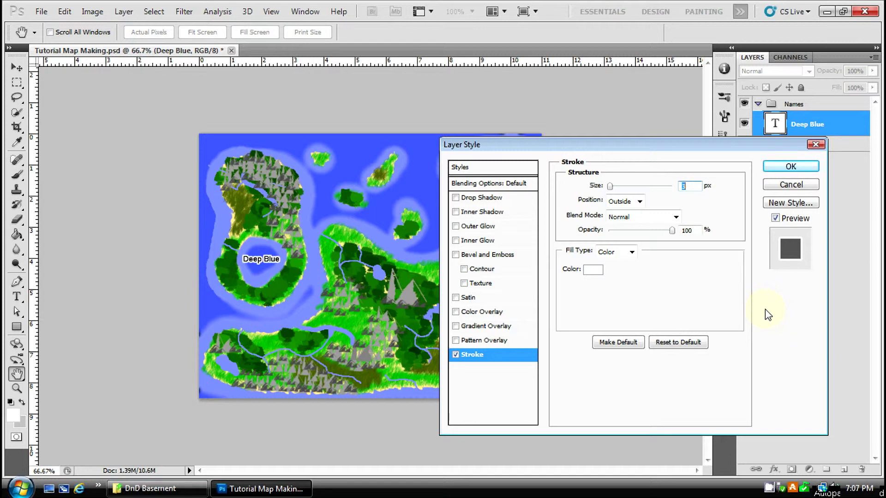
left_click(780, 167)
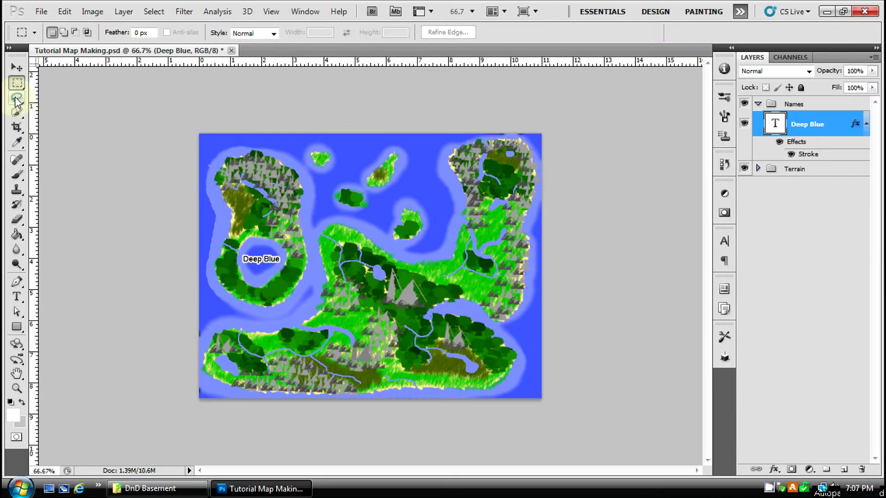
Step: Add the text label "Gwyryfinch" in black 18 pt Arial on the brown land beside the southeastern lake, inside the Names group
key("z")
key("ctrl+0")
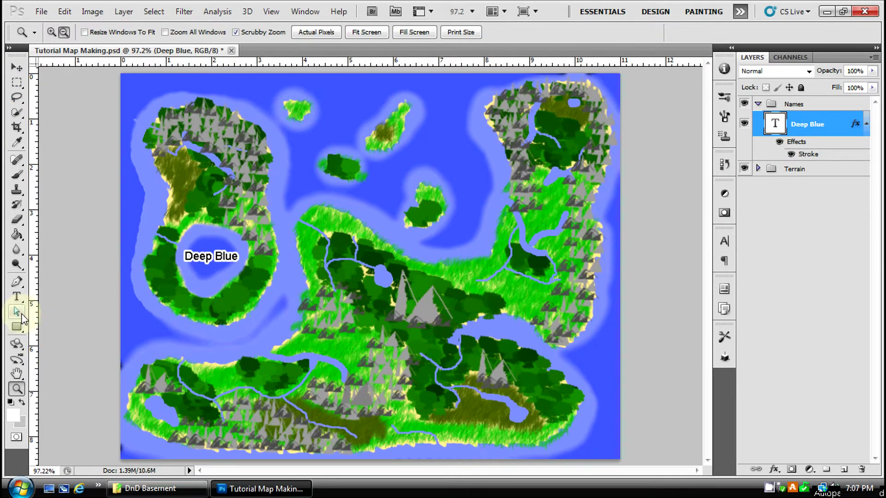
left_click(18, 298)
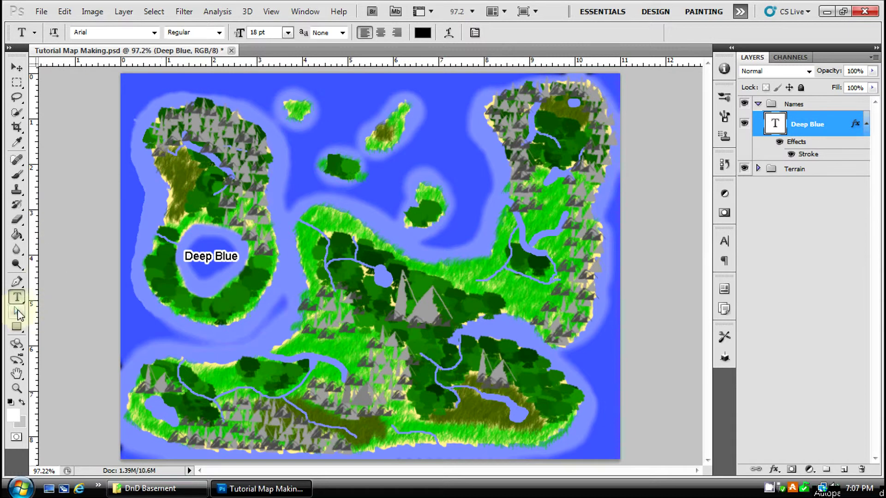
left_click(465, 411)
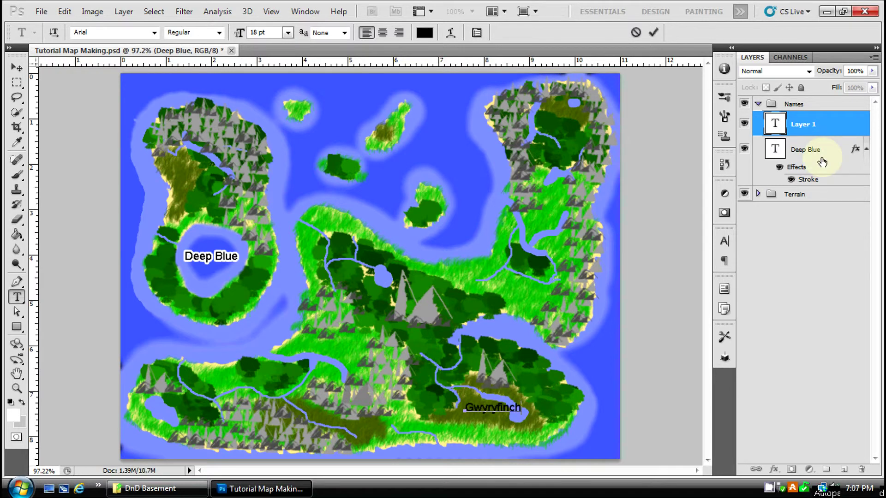
Step: Give the Gwyryfinch label a white (ffffff) stroke and deselect its layer
double_click(864, 124)
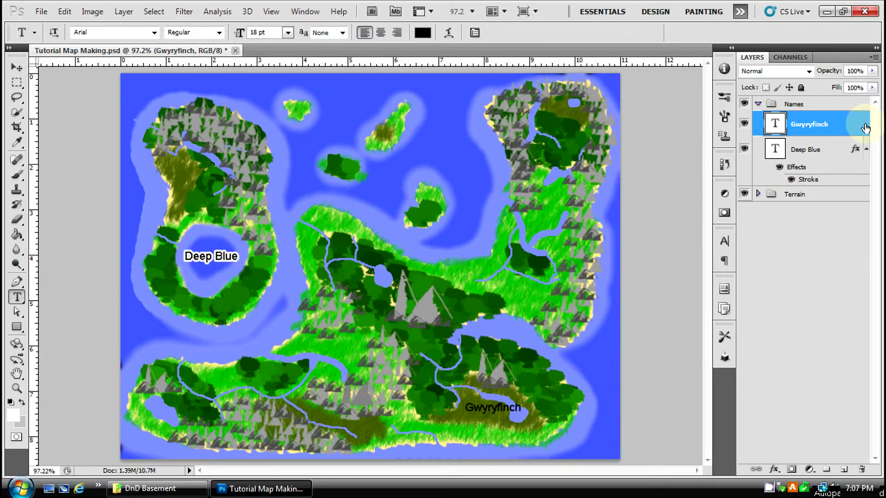
left_click(475, 354)
left_click(596, 269)
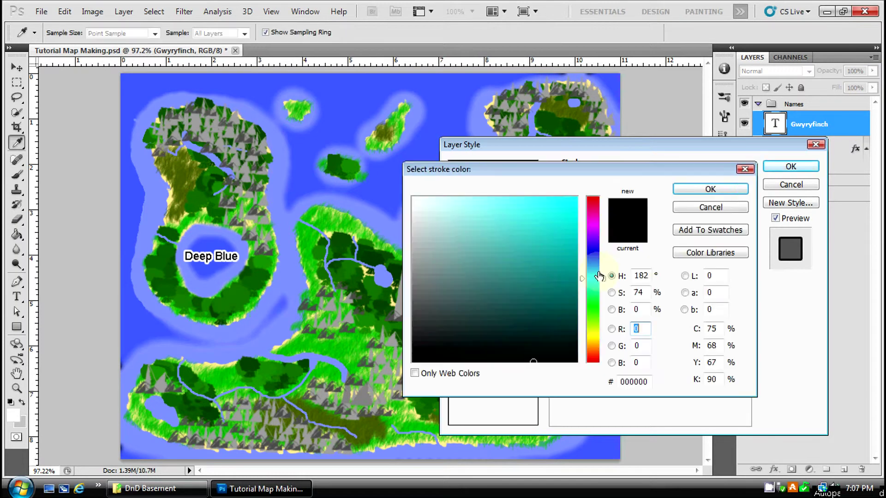
left_click(334, 129)
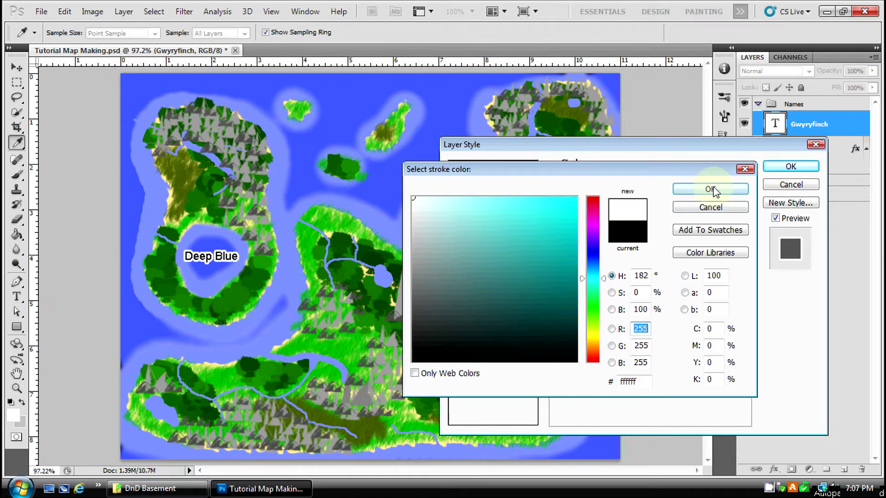
left_click(711, 189)
left_click(791, 166)
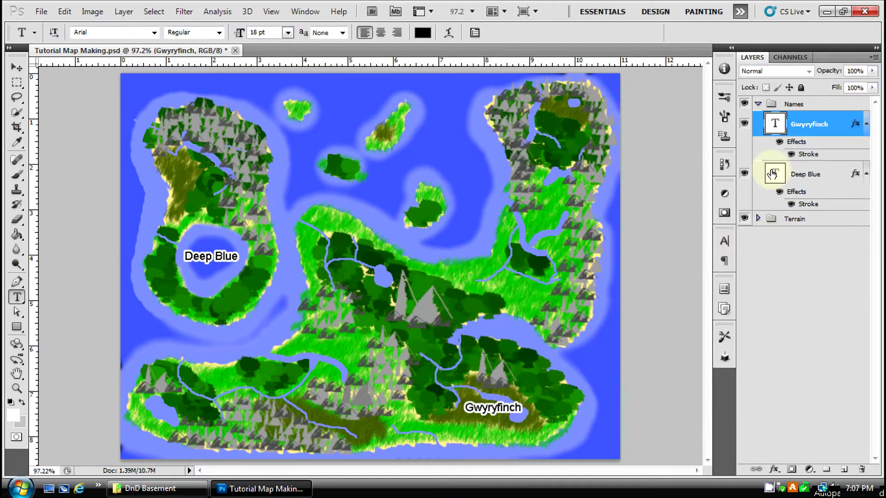
left_click(786, 338)
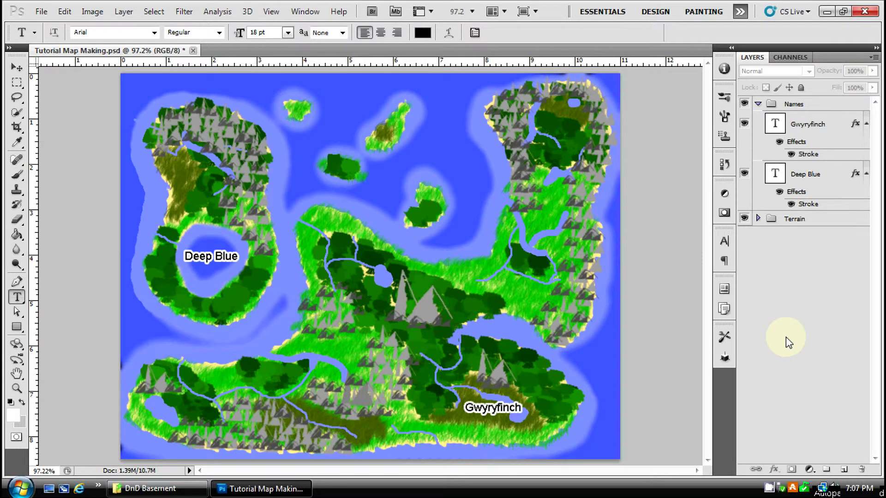